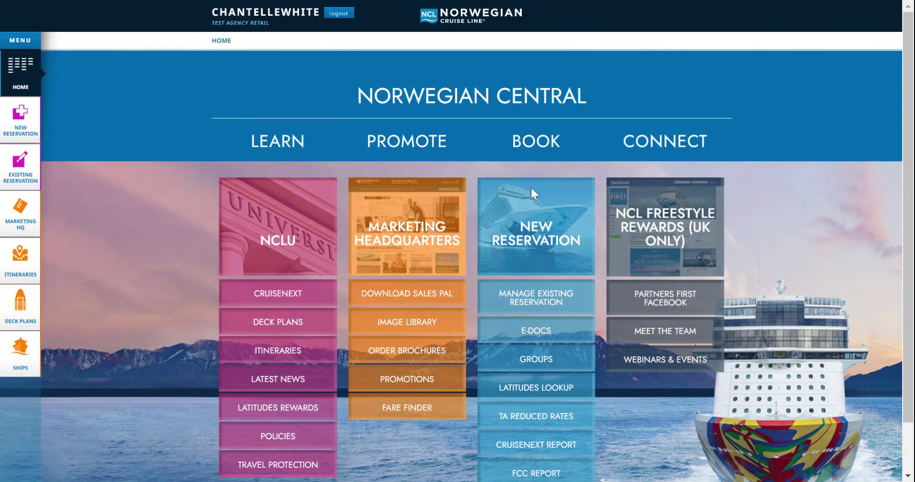
- Start a new reservation and accept the agency details to reach the Vacation tab
left_click(535, 239)
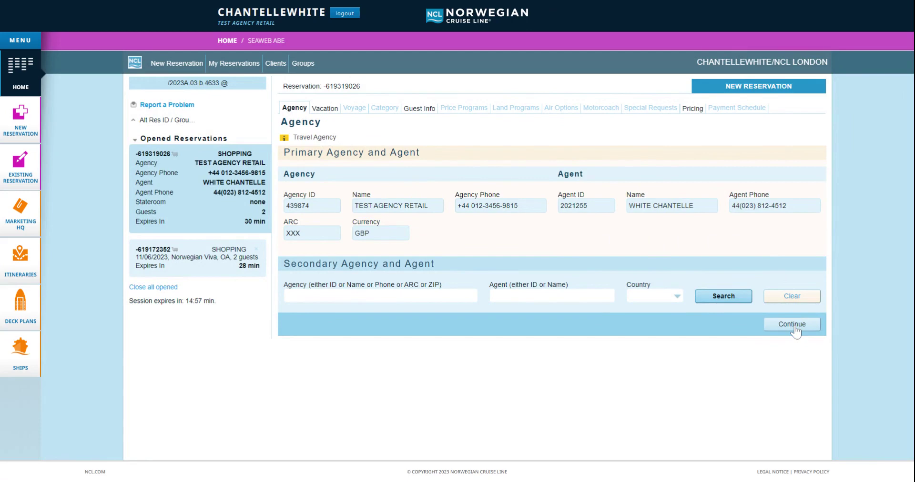
left_click(792, 325)
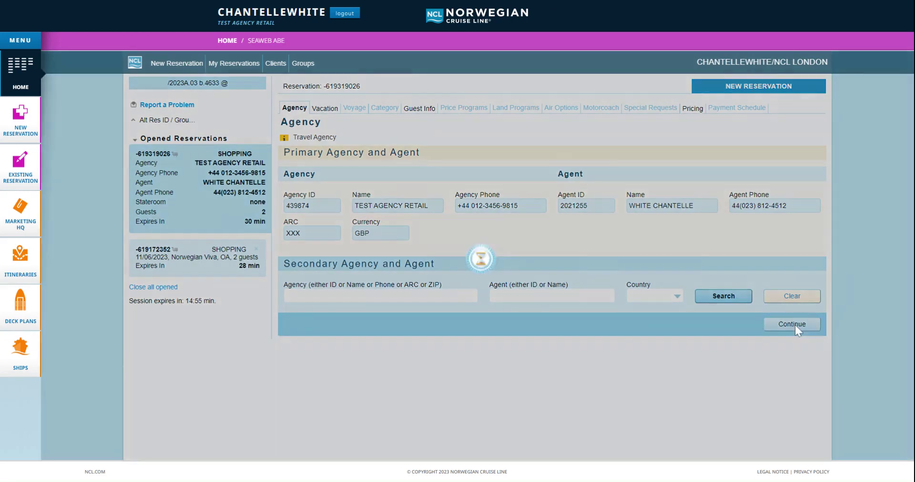
- Search EUROPE cruises on Norwegian Viva from 10/16/2023 for 2 adults, finding 3 cruises
left_click(308, 203)
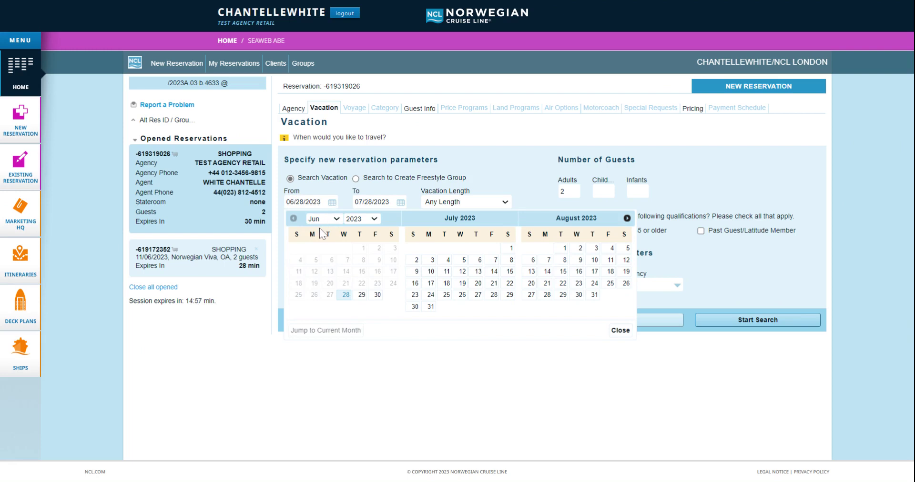
scroll(319, 234, "down", 4)
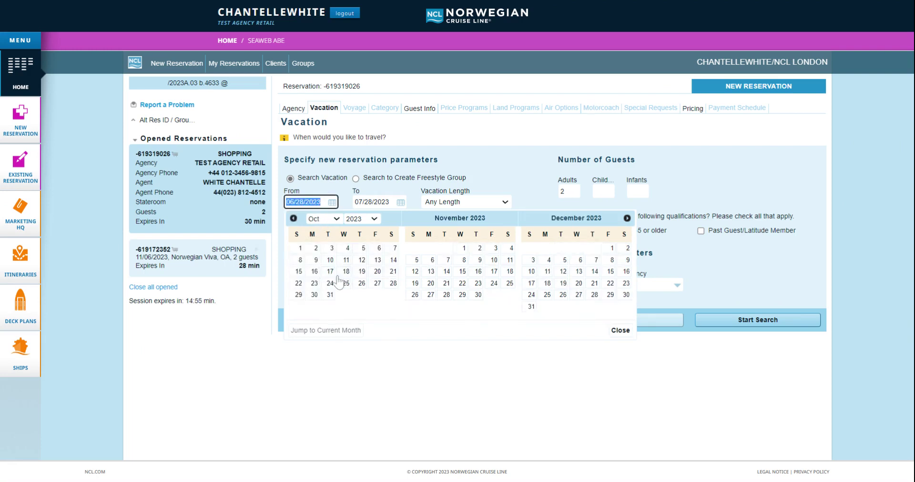
left_click(316, 273)
left_click(310, 230)
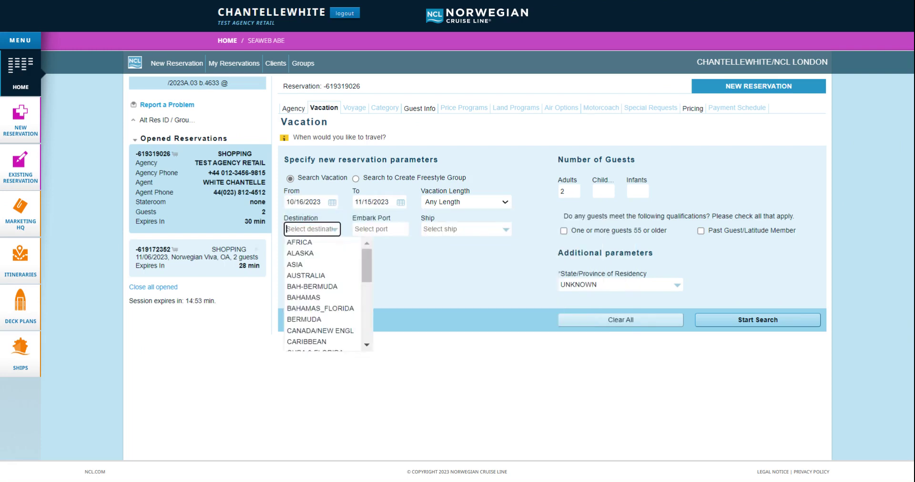
type("EU")
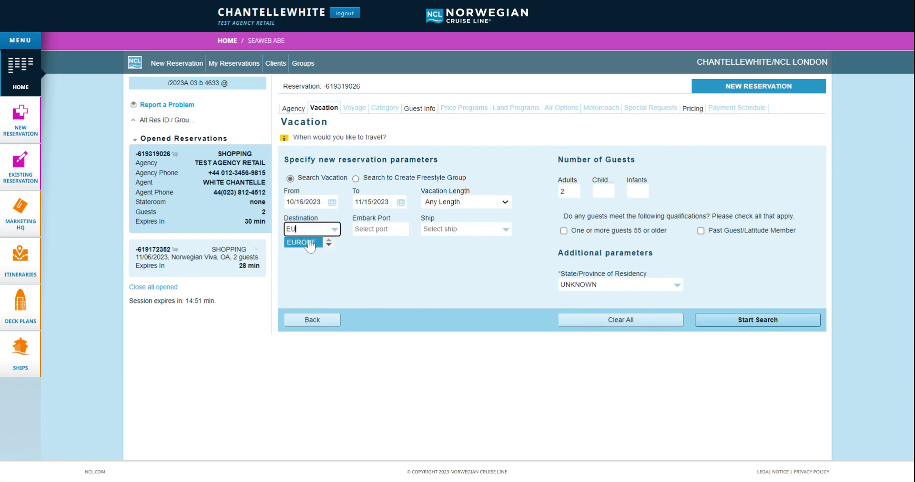
left_click(311, 241)
left_click(457, 229)
type("VI")
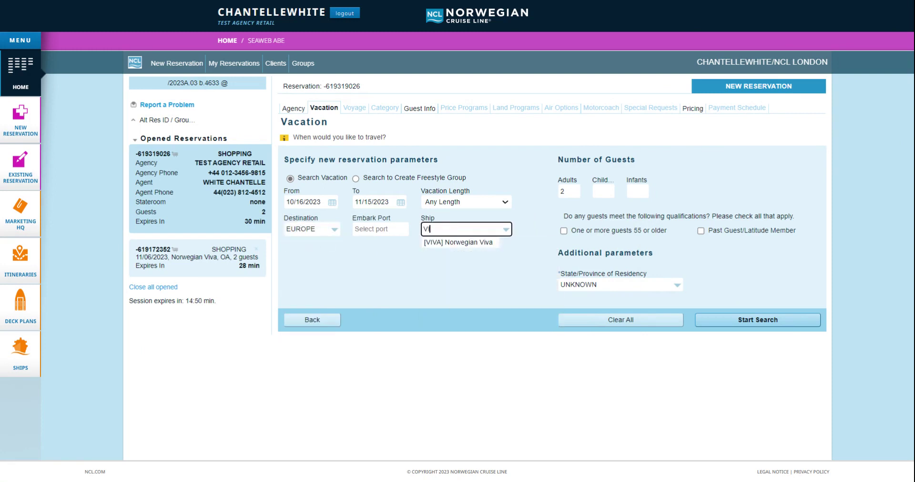
type("V")
left_click(450, 242)
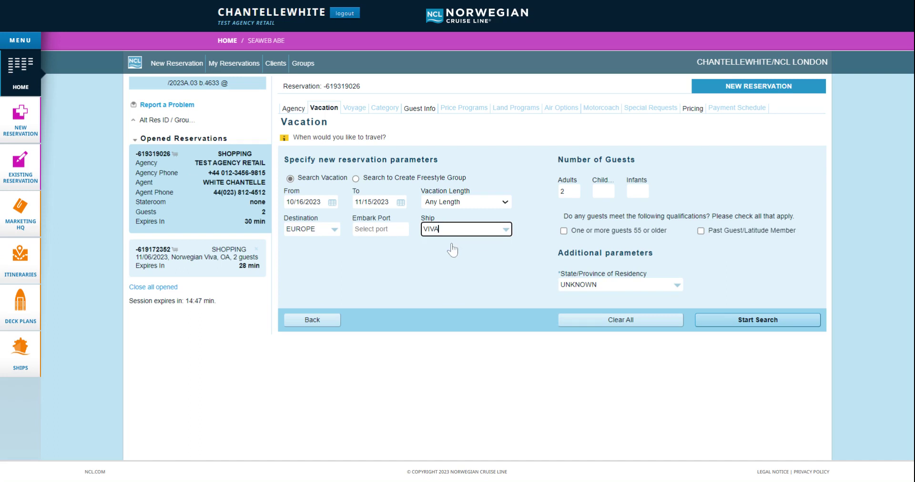
left_click(568, 191)
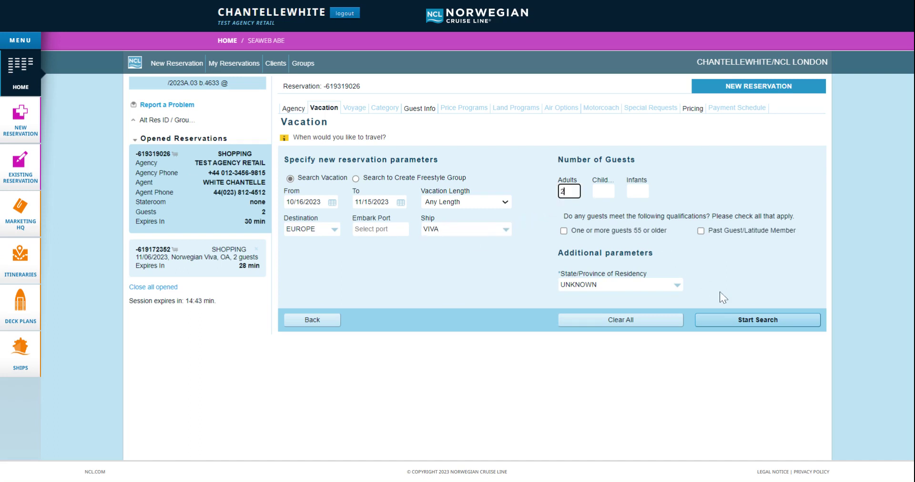
left_click(734, 321)
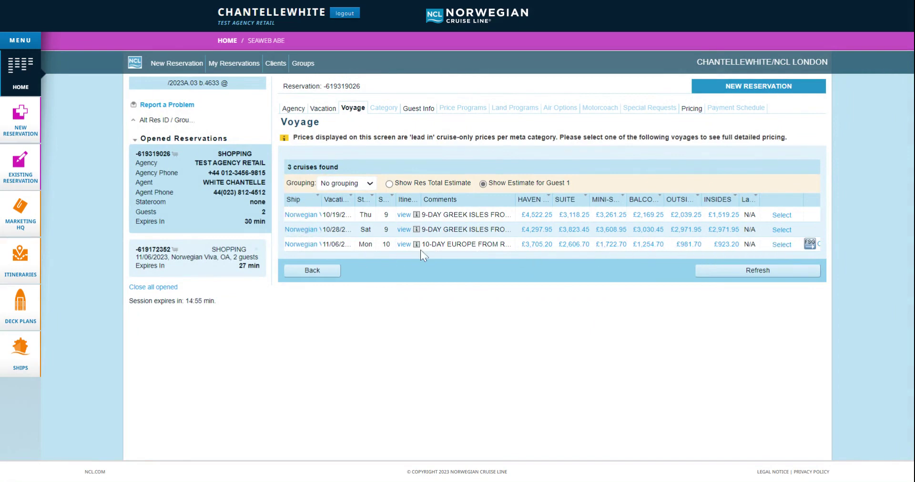
- Review the 10-day Europe cruise's itinerary, then select the 11/06/2023 Norwegian Viva voyage
left_click(406, 248)
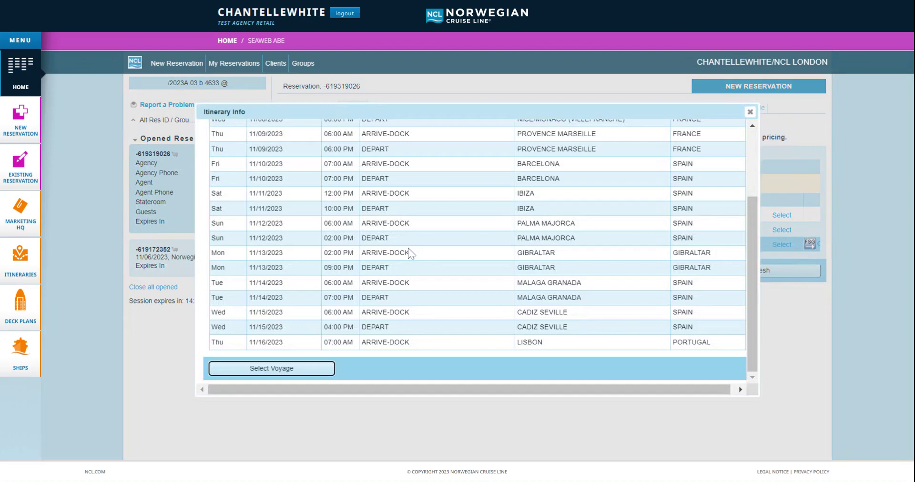
left_click_drag(757, 283, 759, 175)
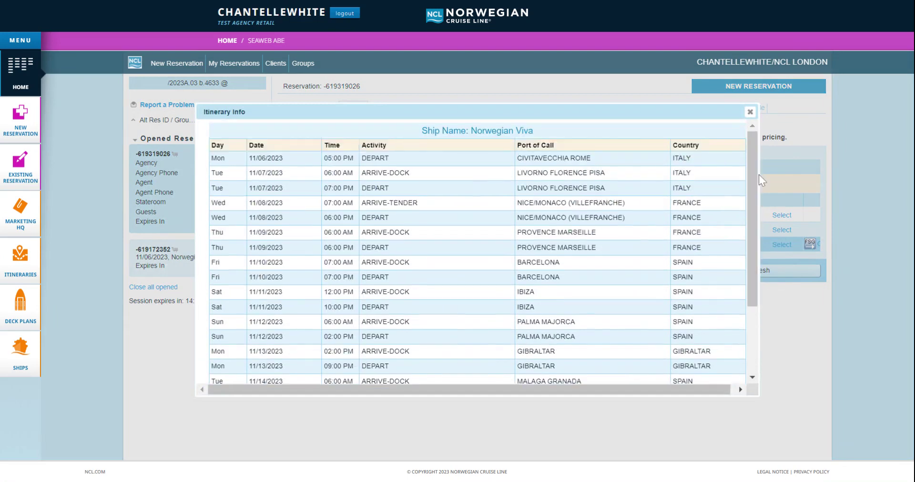
left_click(750, 112)
left_click(781, 245)
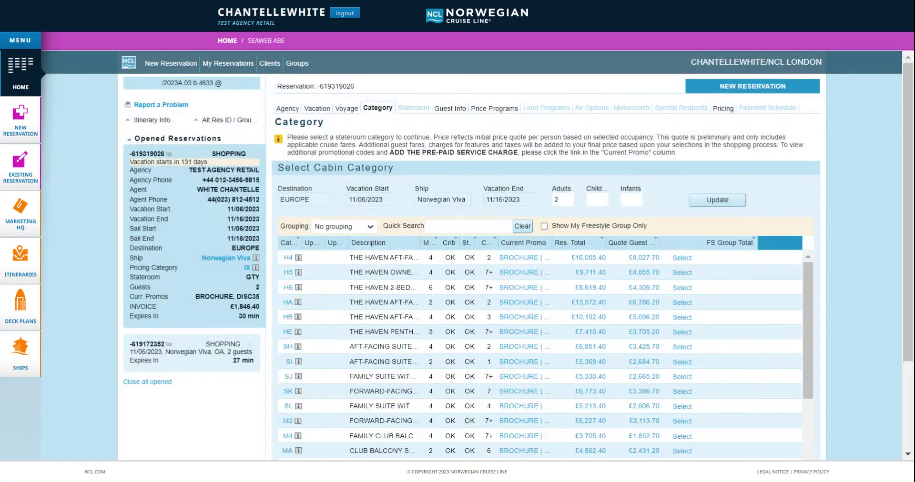
- Preview the B4 Family Balcony category, priced at £2,613.40 for two
left_click_drag(806, 284, 808, 367)
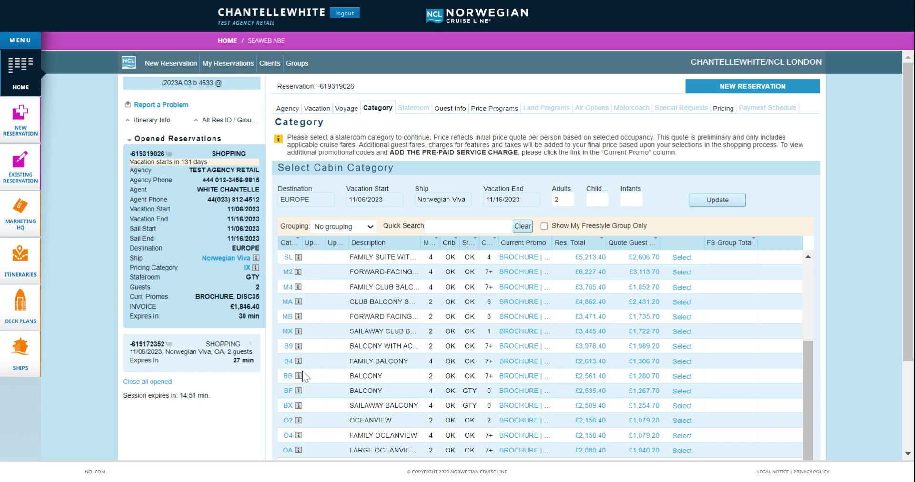
left_click(288, 362)
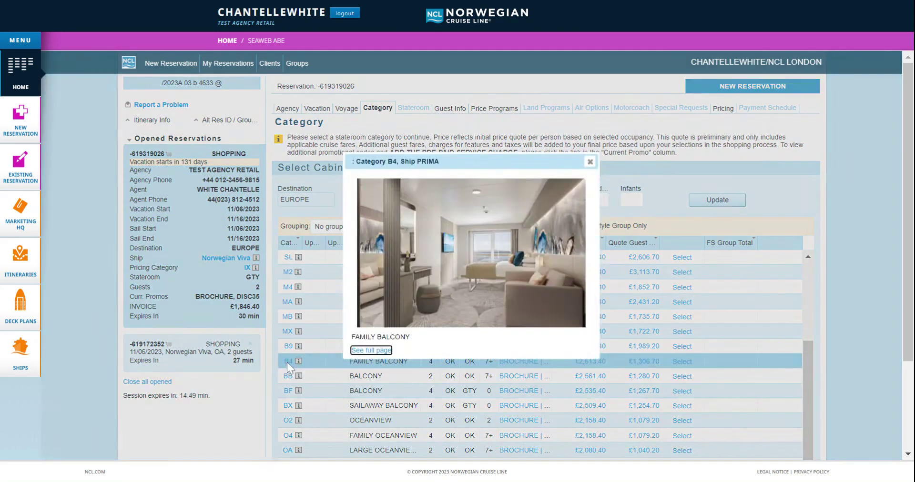
left_click(590, 162)
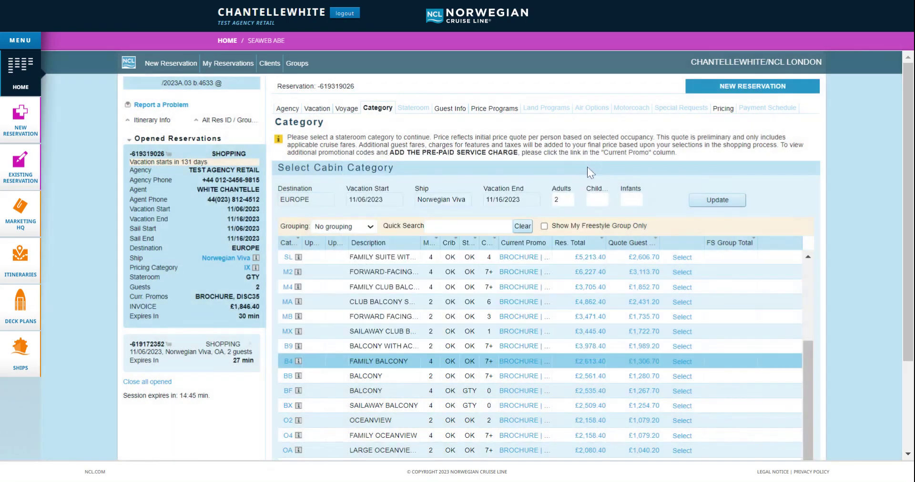
- Choose the BB Balcony category, review cabin 10114, then assign stateroom 10110 on Deck 10
left_click(682, 376)
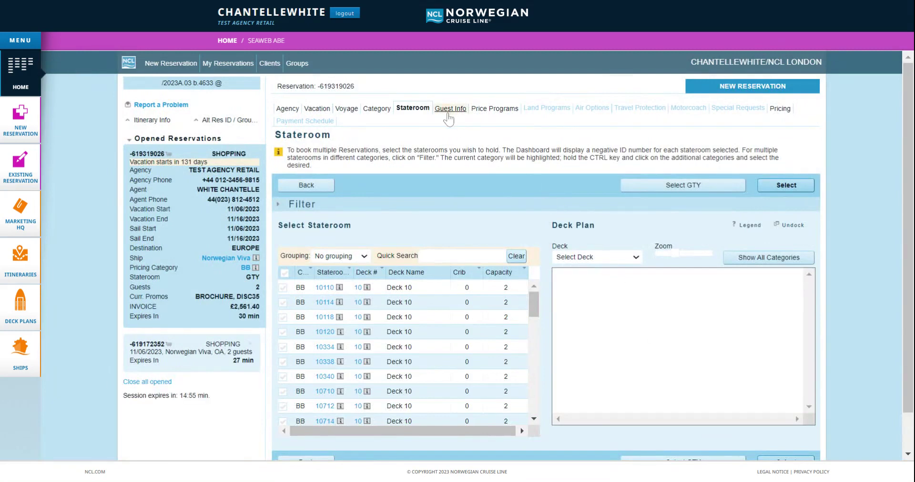
left_click(283, 303)
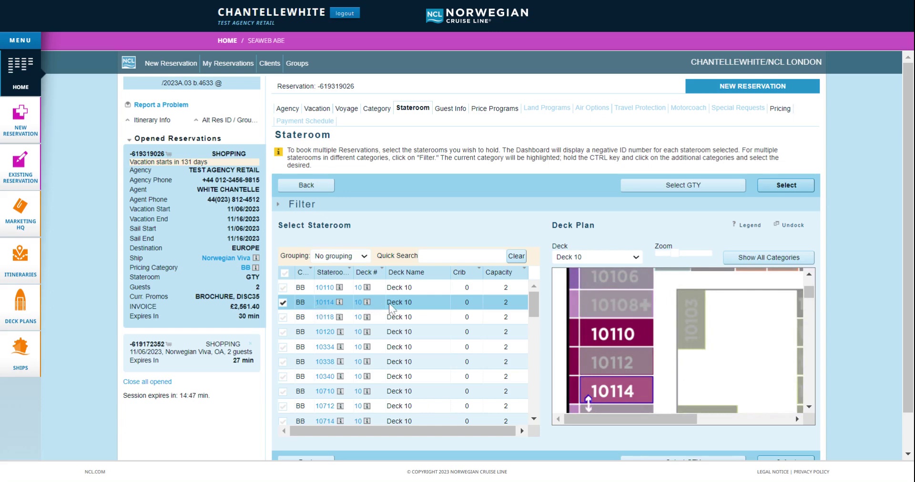
left_click(329, 303)
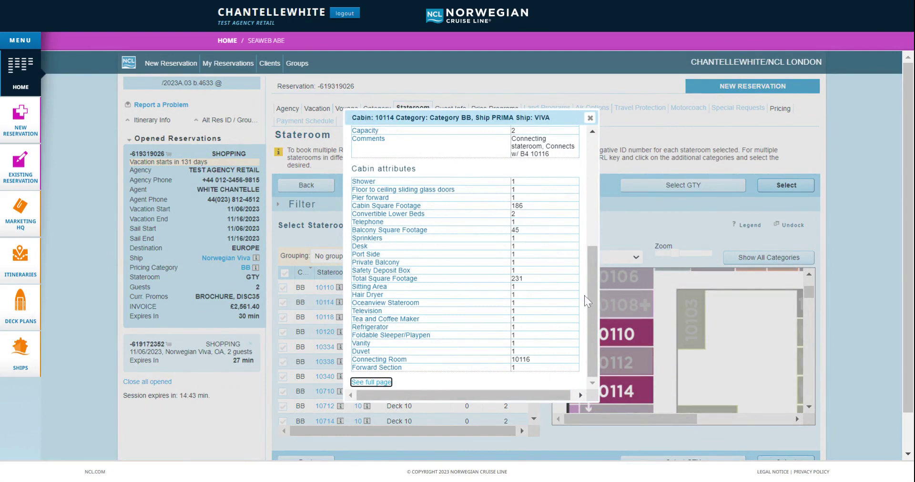
left_click_drag(589, 296, 592, 180)
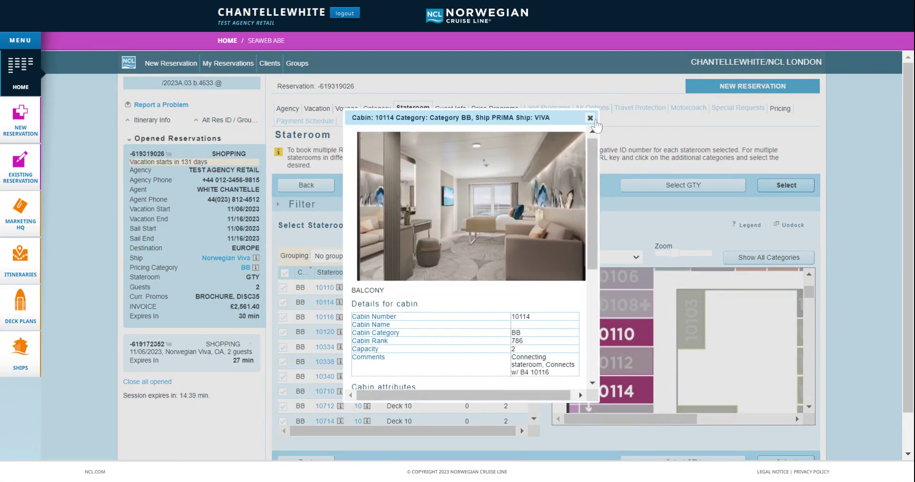
left_click_drag(596, 153, 597, 186)
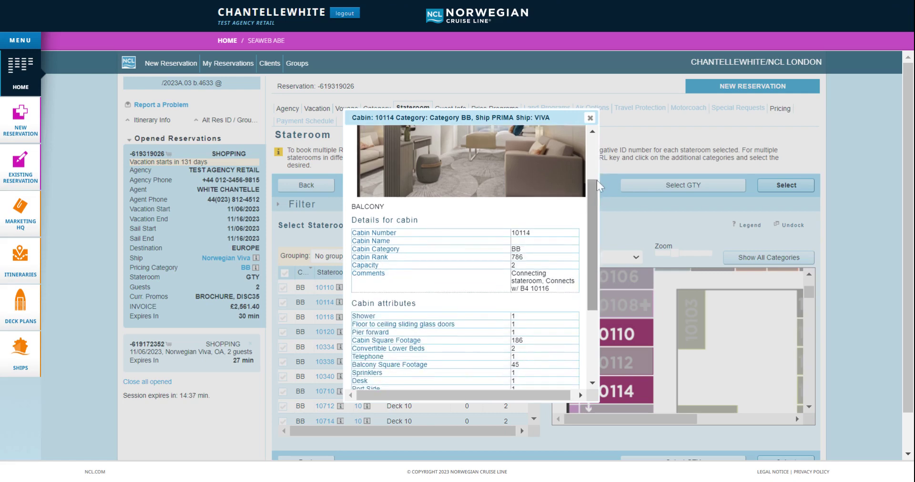
left_click(590, 118)
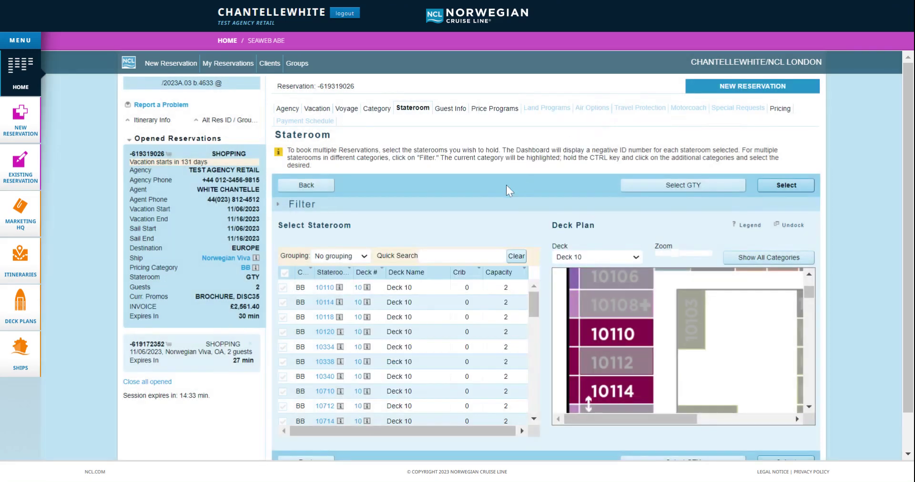
left_click(284, 289)
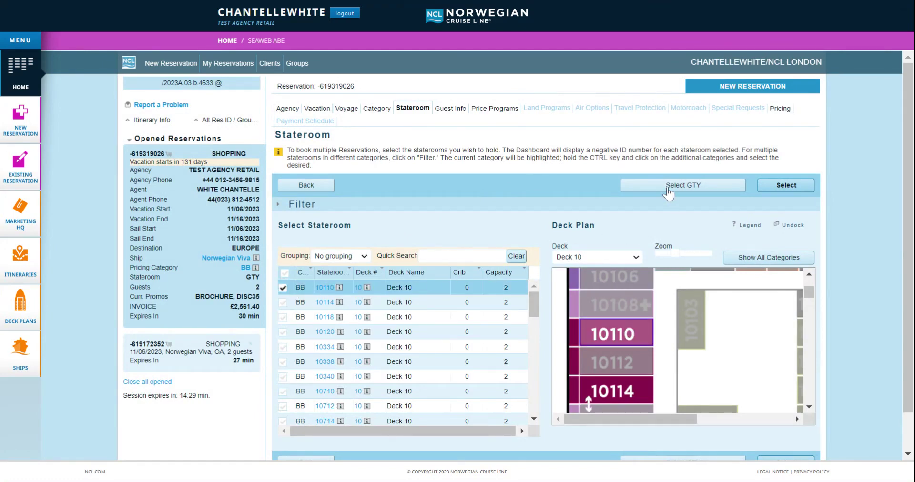
left_click(784, 185)
- Search clients for Guest #1 by Latitudes member number and surname, and select the match
left_click(714, 189)
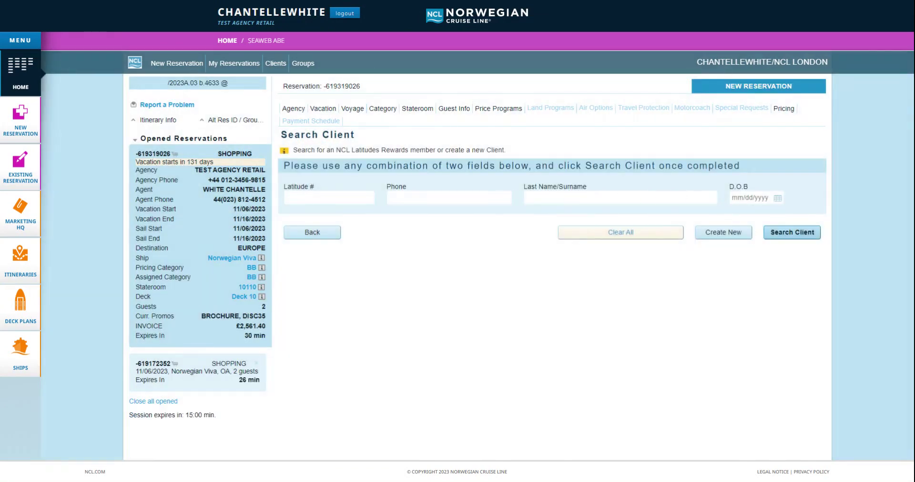
left_click(329, 197)
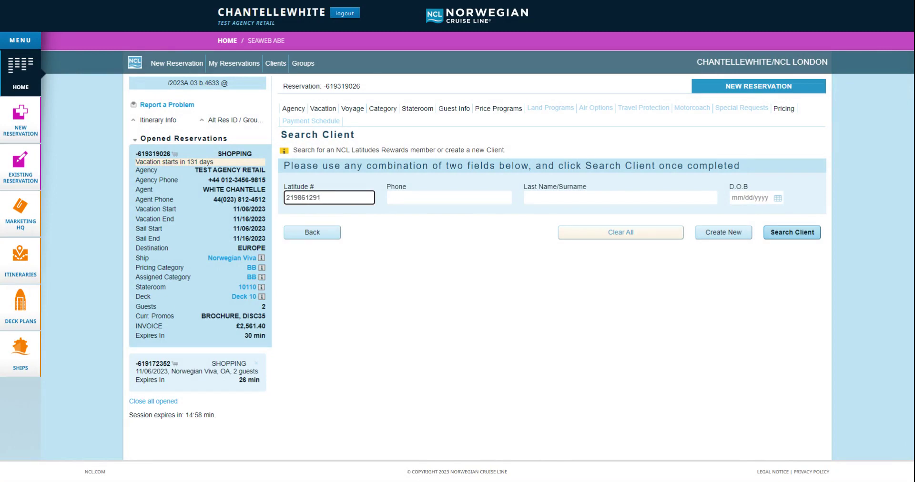
left_click(621, 198)
type("FREE")
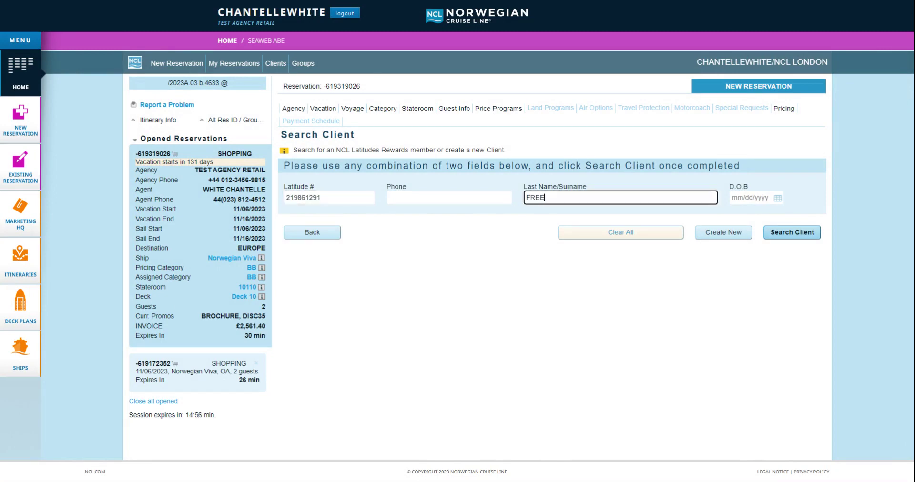
type("STYLE")
left_click(777, 236)
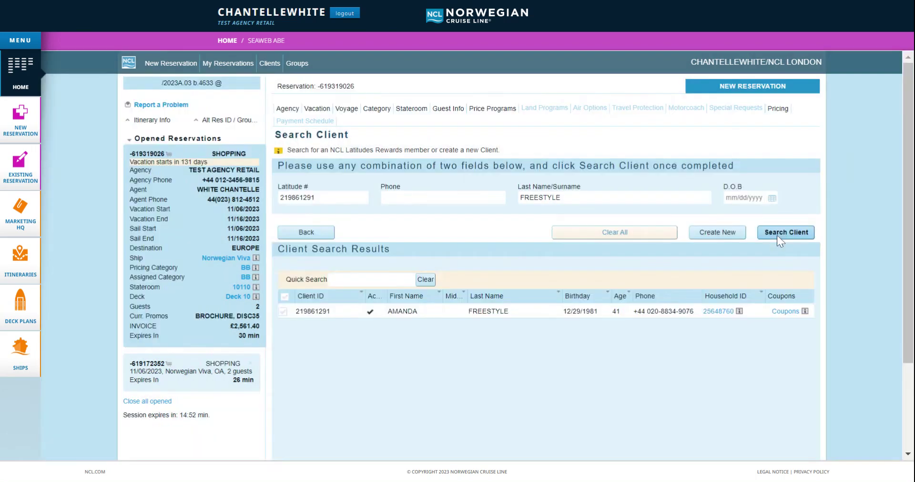
left_click(282, 311)
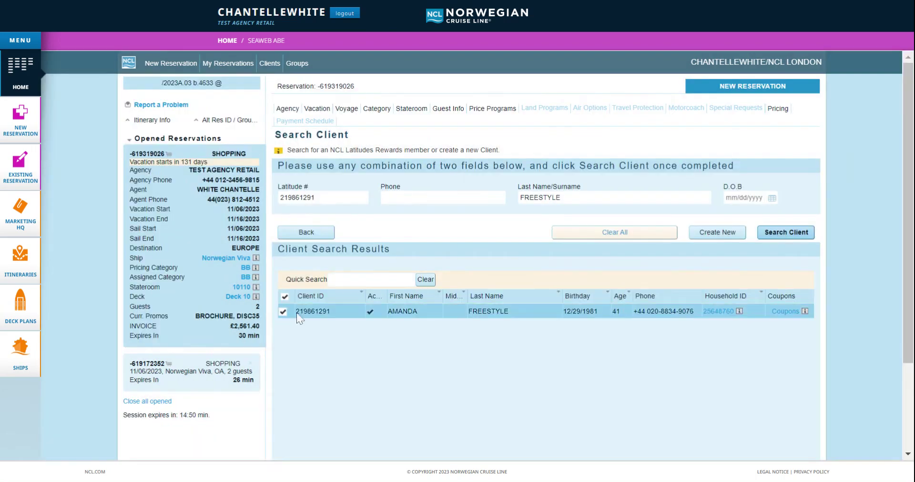
scroll(887, 262, "down", 3)
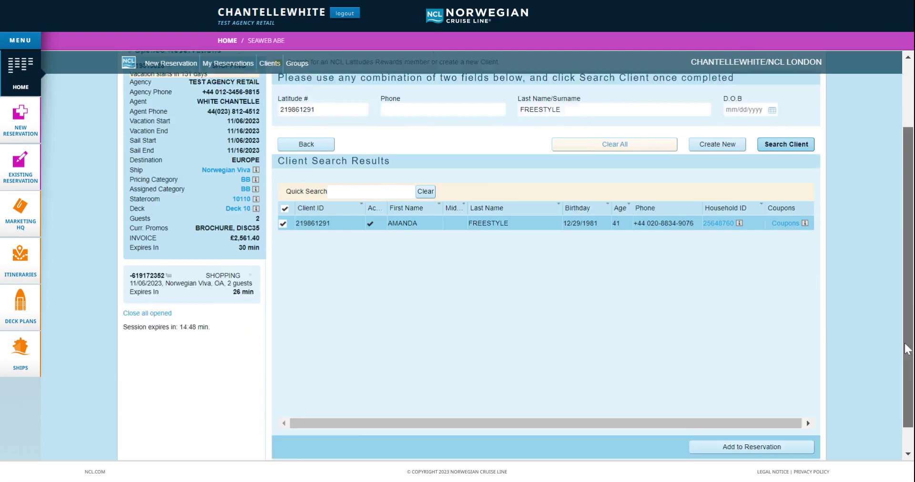
- Add the client to Guest #1, add a found client for Guest #2, and continue
left_click(778, 420)
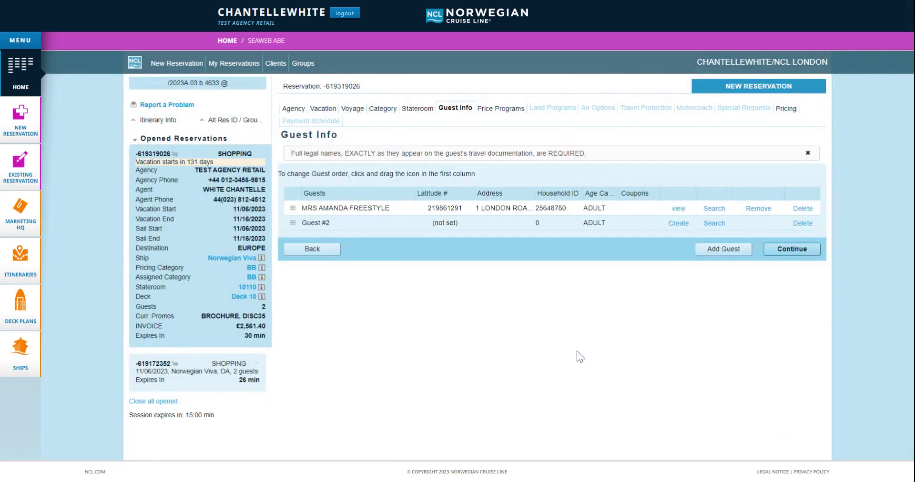
left_click(714, 224)
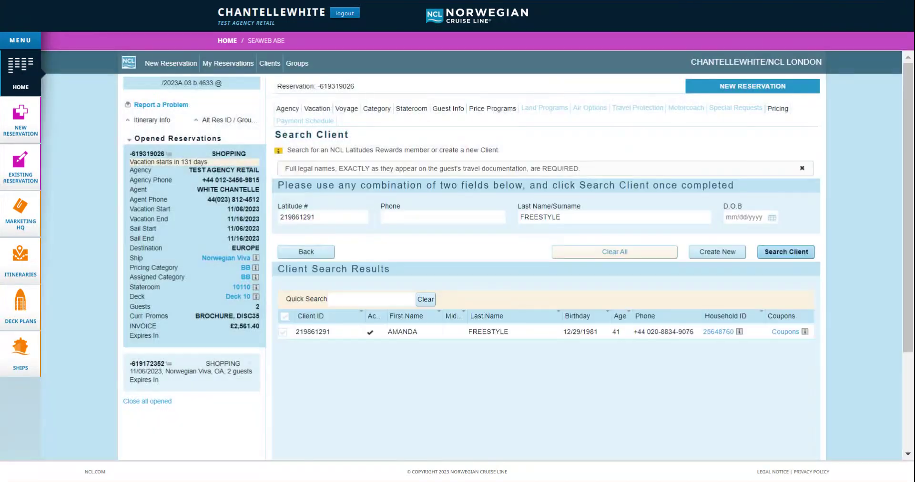
scroll(789, 427, "down", 3)
left_click(787, 422)
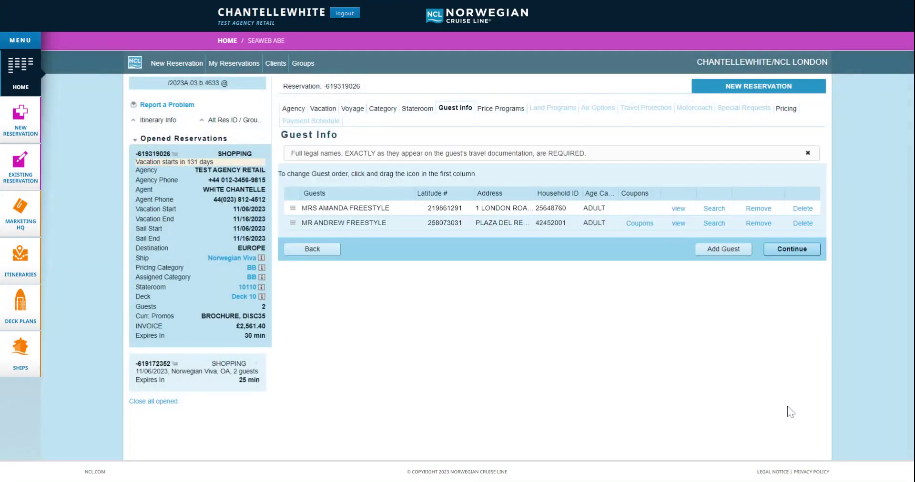
left_click(791, 249)
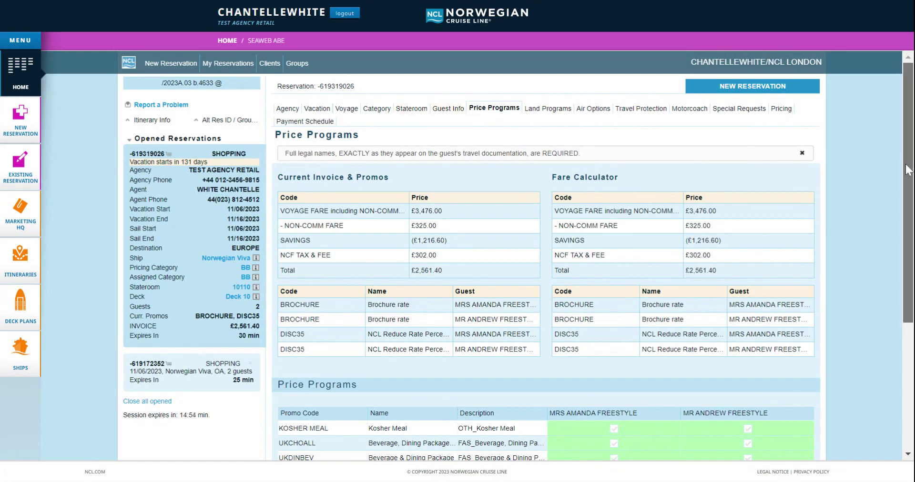
- Tick UKCHOALL for both guests and apply promotions, raising the invoice to £2,959.40
scroll(907, 170, "down", 3)
scroll(868, 298, "down", 1)
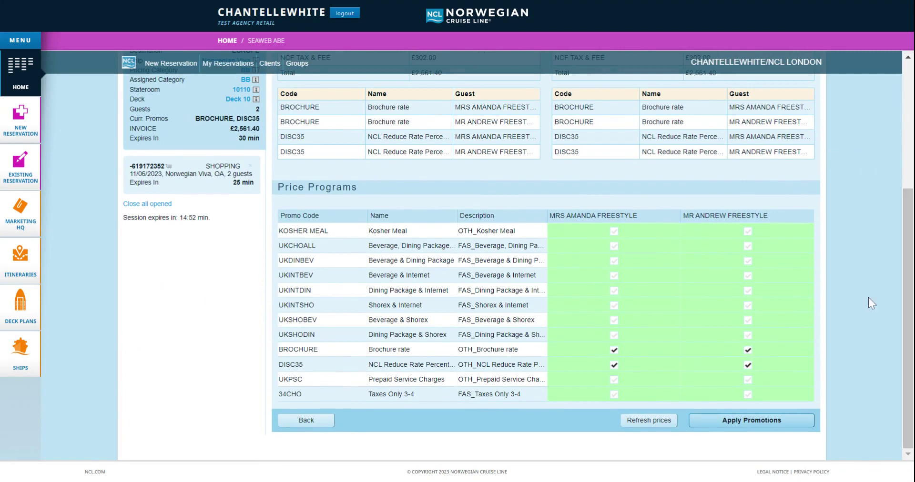
left_click(614, 246)
left_click(747, 246)
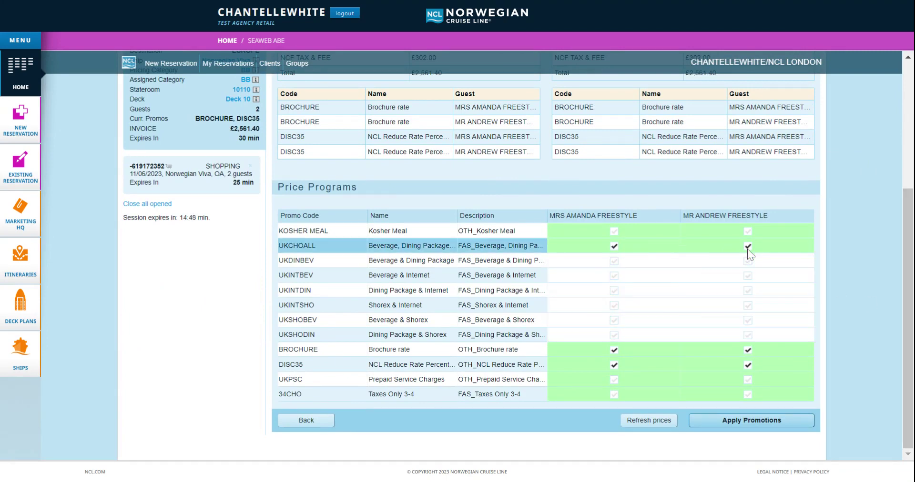
left_click(738, 421)
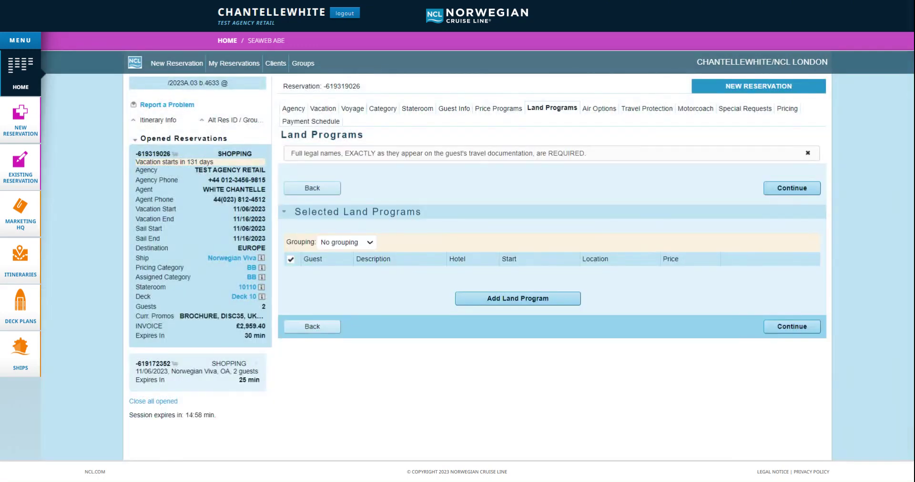
- Skip Land Programs, view the flight search, and continue without booking any flights
left_click(789, 332)
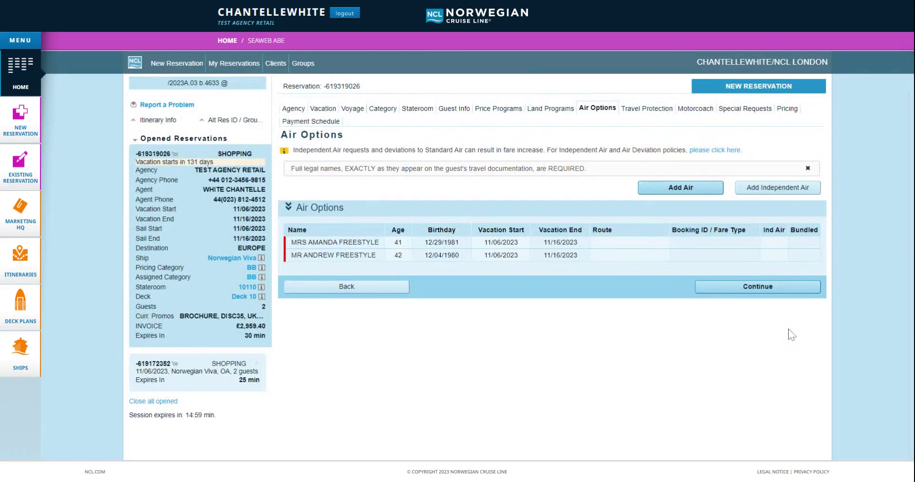
left_click(671, 189)
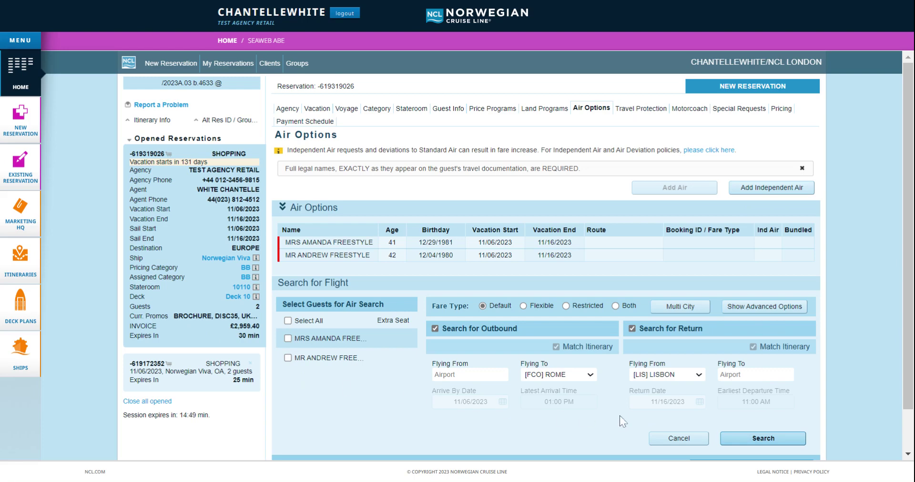
scroll(866, 374, "down", 1)
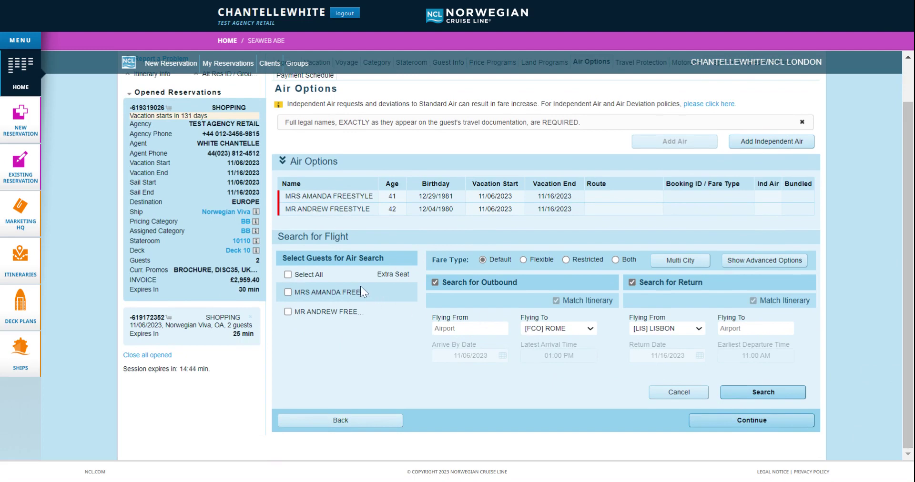
left_click(722, 421)
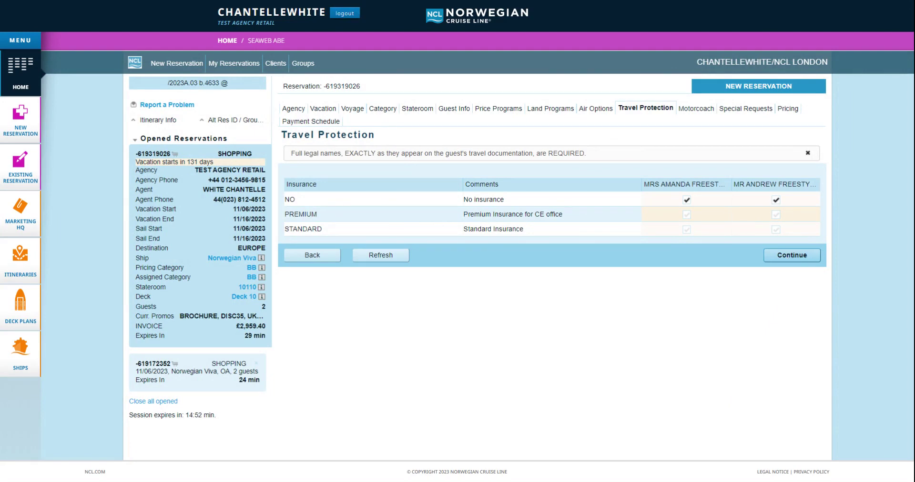
- Skip Travel Protection and Motorcoach, and choose the [S002] Birthday Cakes request for guest 1 only
left_click(789, 258)
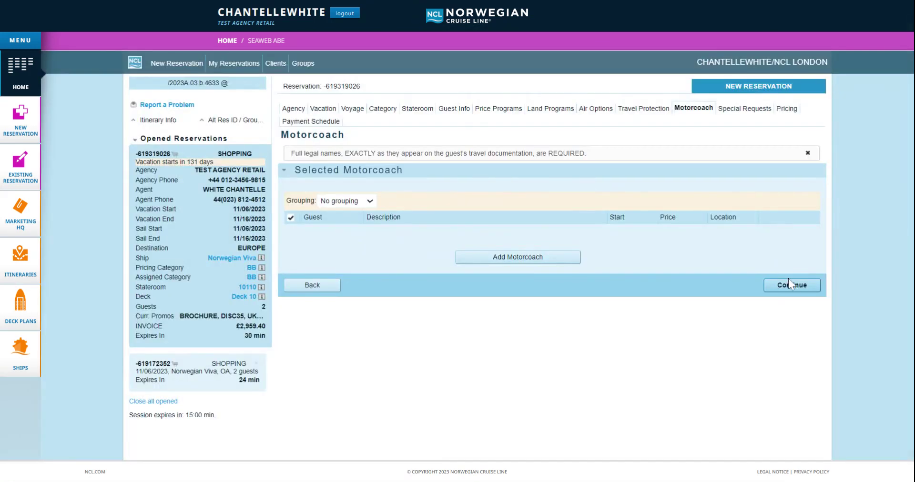
left_click(789, 285)
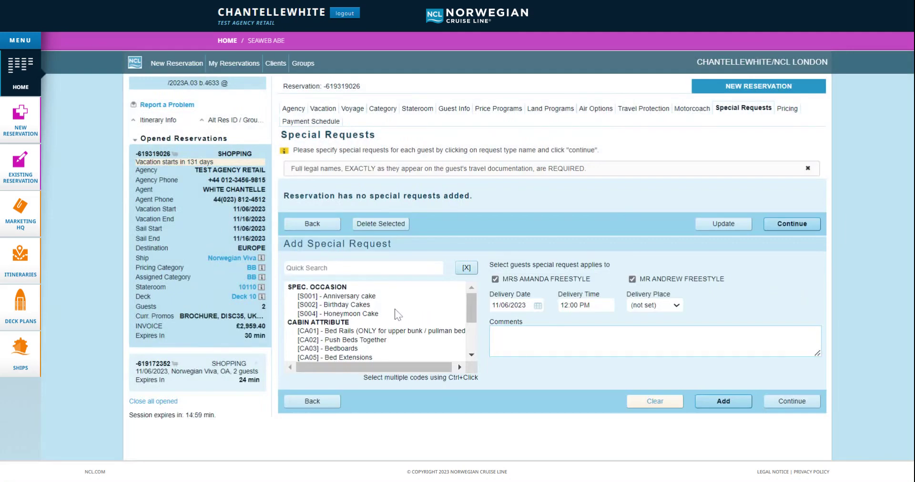
left_click(380, 306)
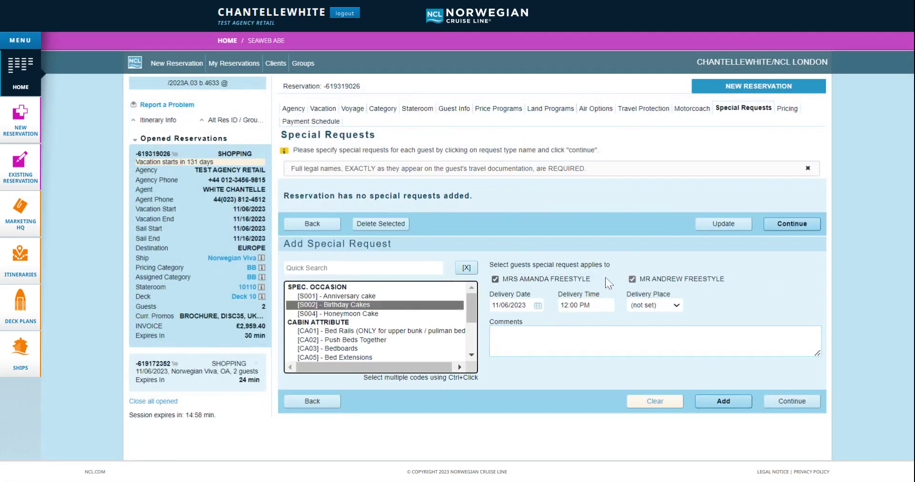
left_click(632, 280)
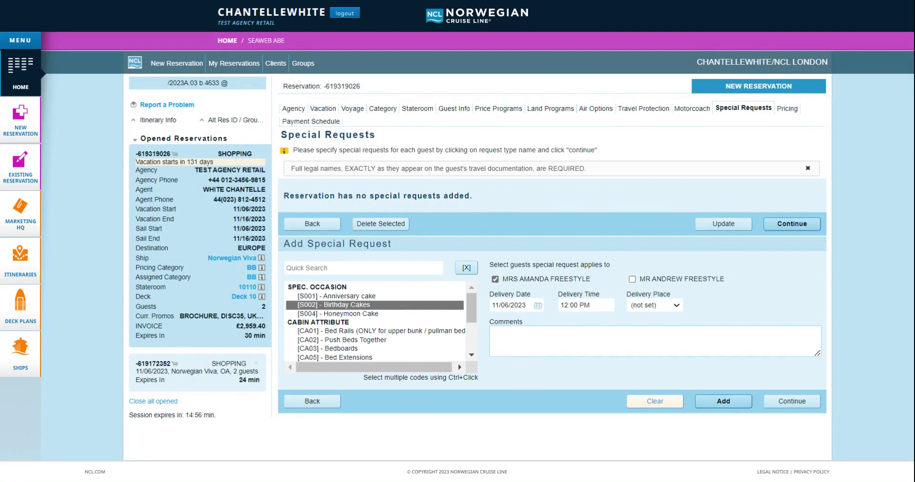
- Set cake delivery to the cabin on 11/07/2023 with a happy birthday comment, then add it
left_click(519, 306)
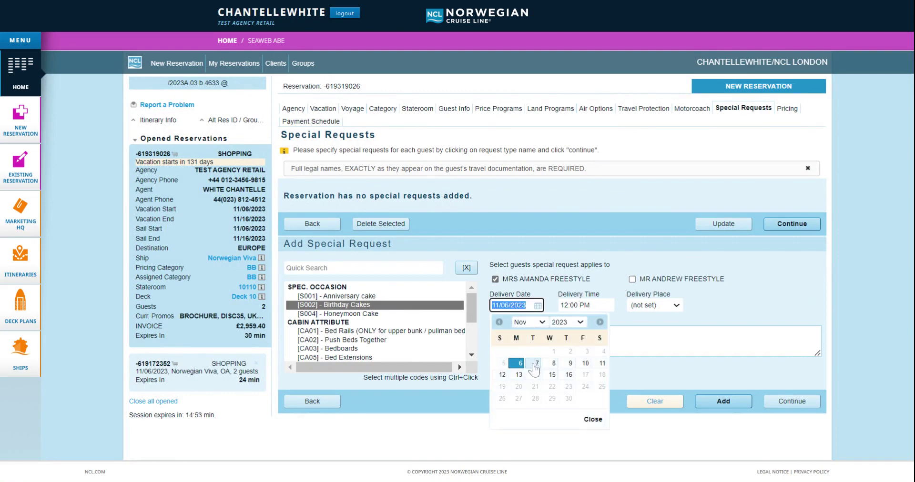
left_click(536, 364)
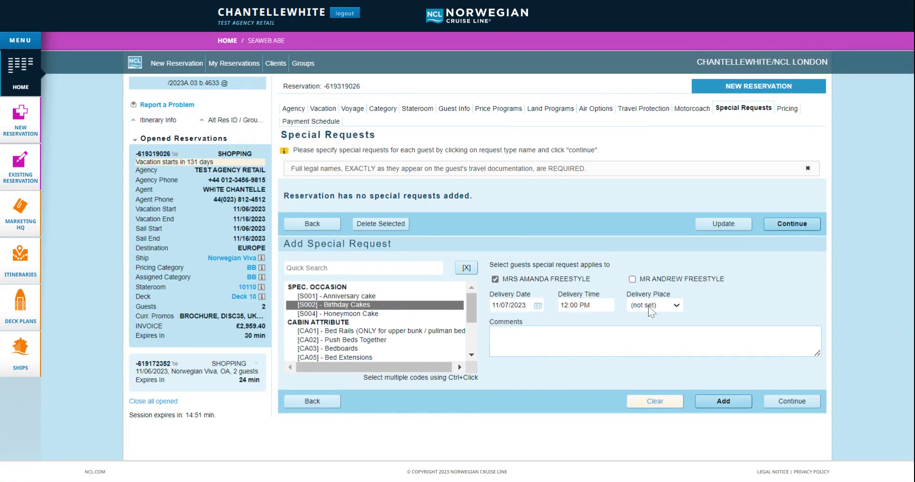
left_click(651, 322)
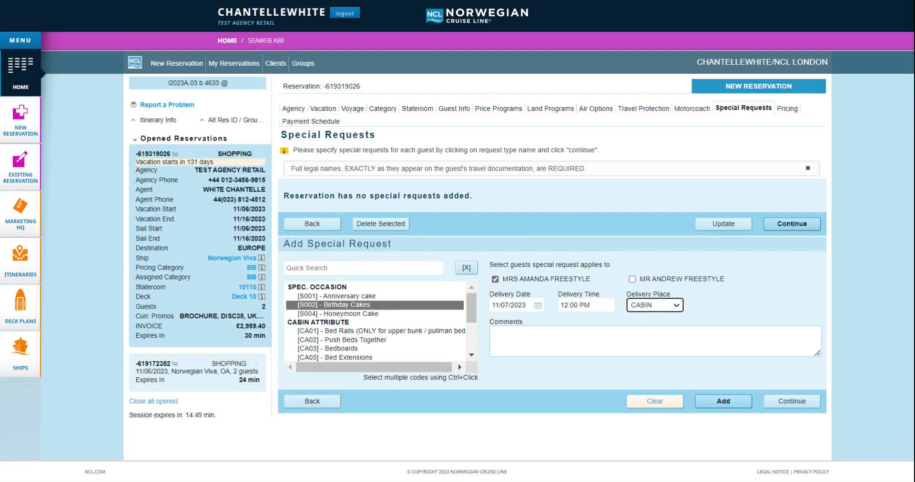
left_click(656, 341)
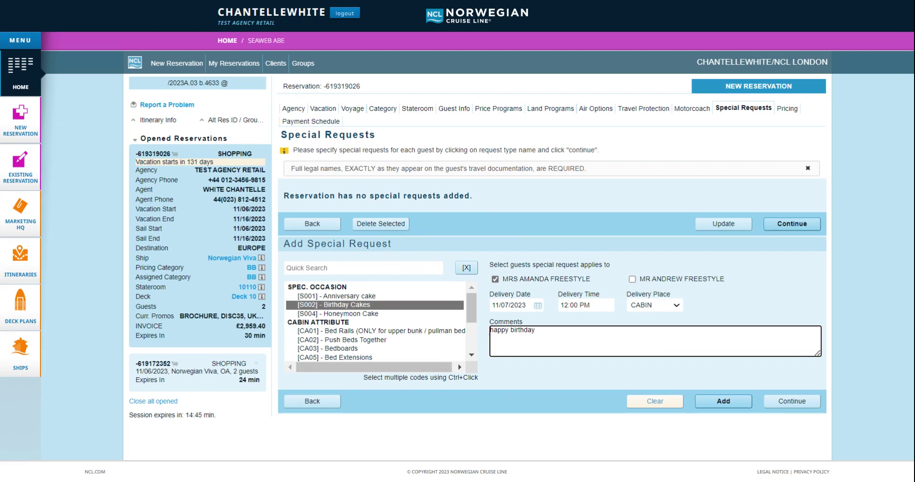
left_click(711, 404)
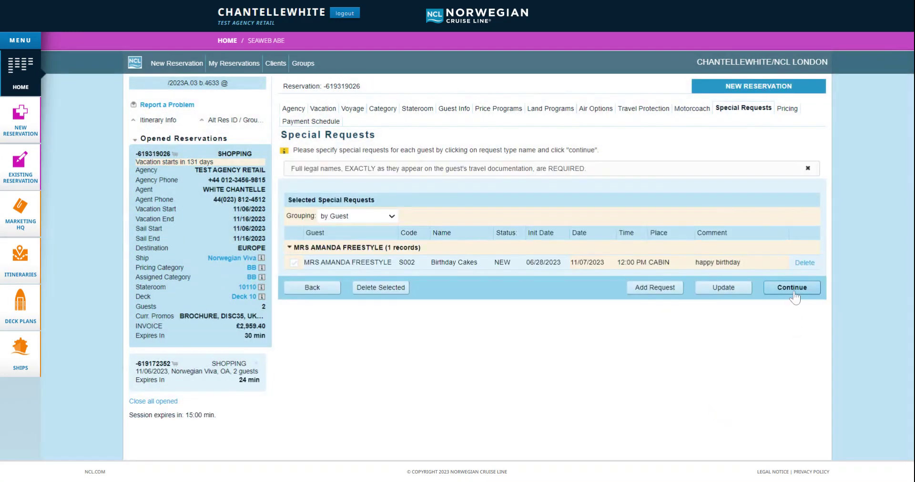
left_click(793, 292)
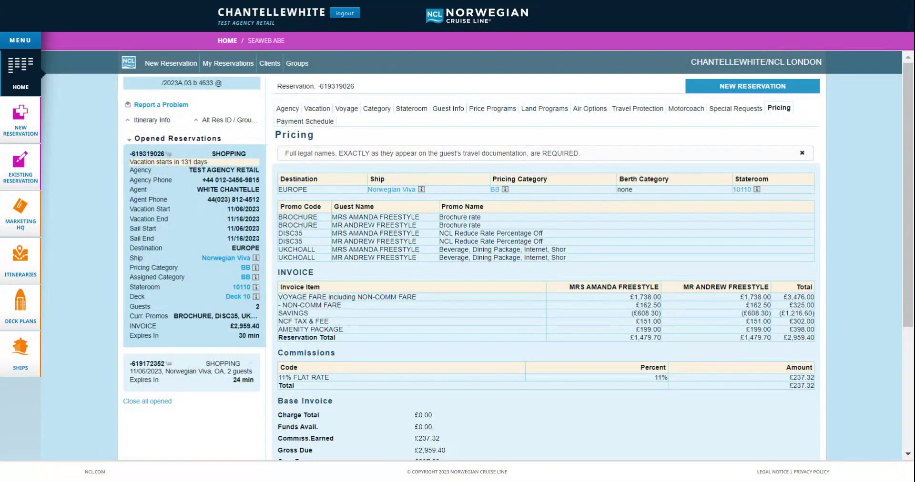
- Review the £2,722.08 net due and BEVPK1, CHI150, DINPK2, SCPBP add-ons, then reach Payment Schedule
scroll(911, 114, "down", 1)
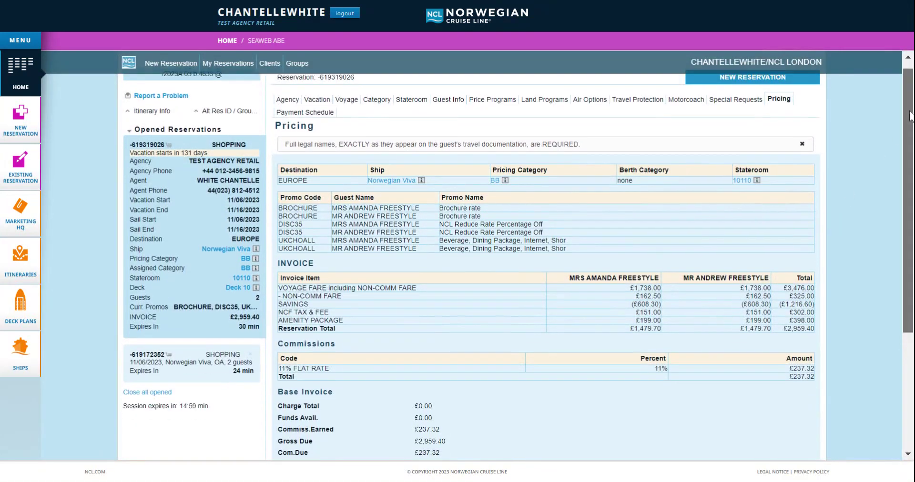
left_click_drag(911, 114, 910, 143)
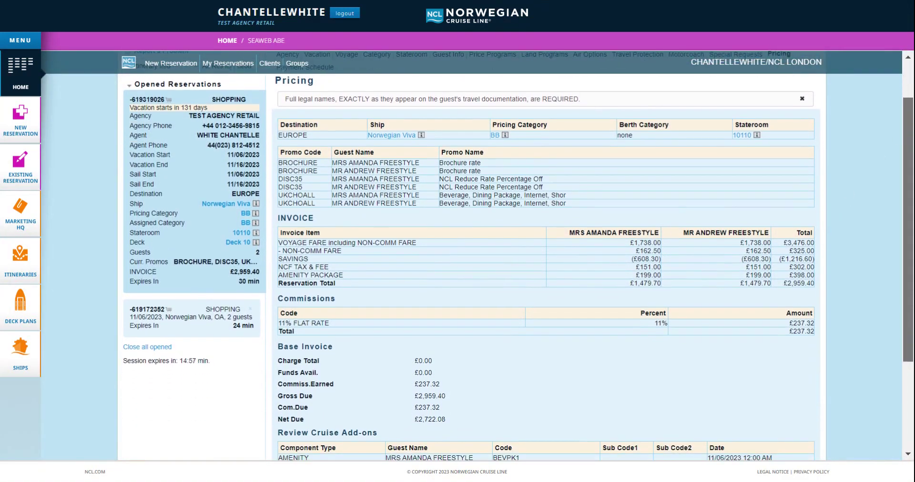
scroll(544, 255, "down", 2)
scroll(543, 255, "down", 2)
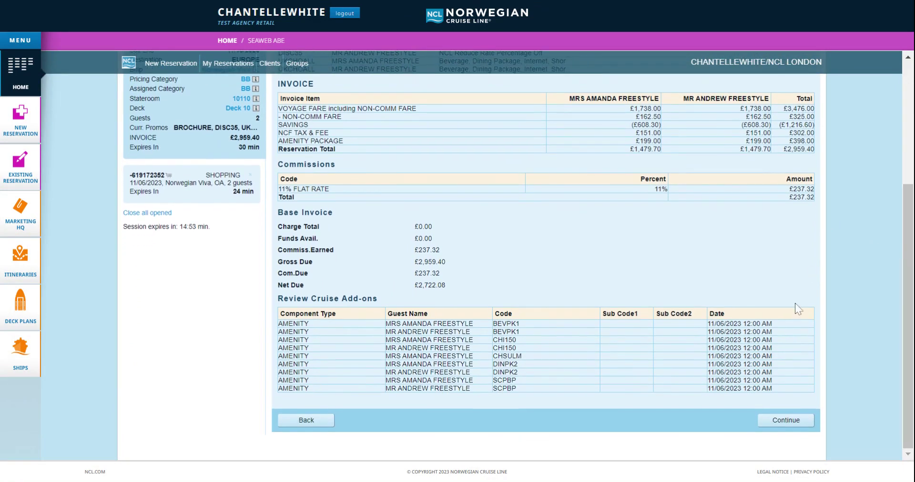
left_click(775, 422)
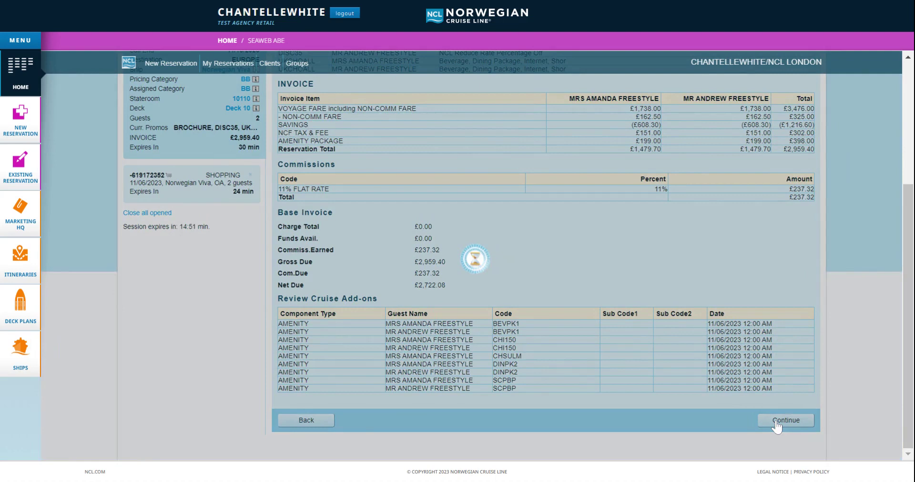